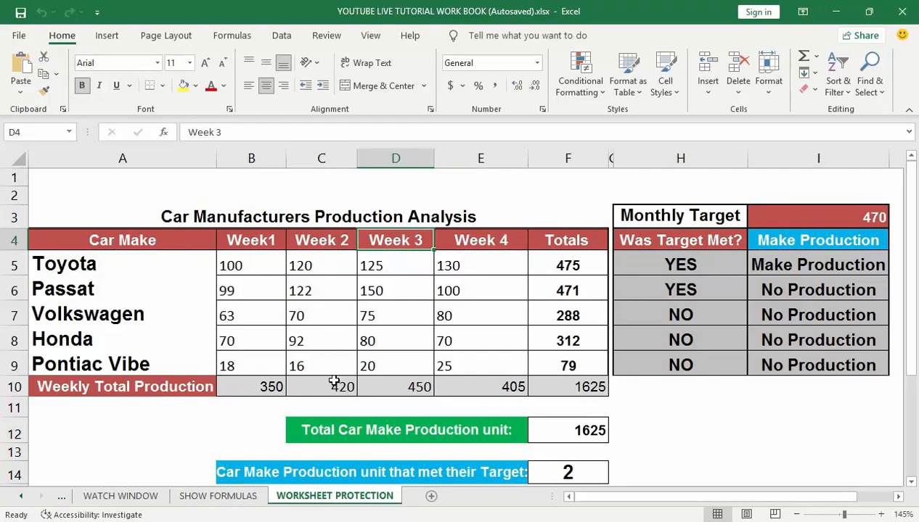
Step: Open the Protect Sheet dialog from the Review tab and start entering a password
left_click(330, 38)
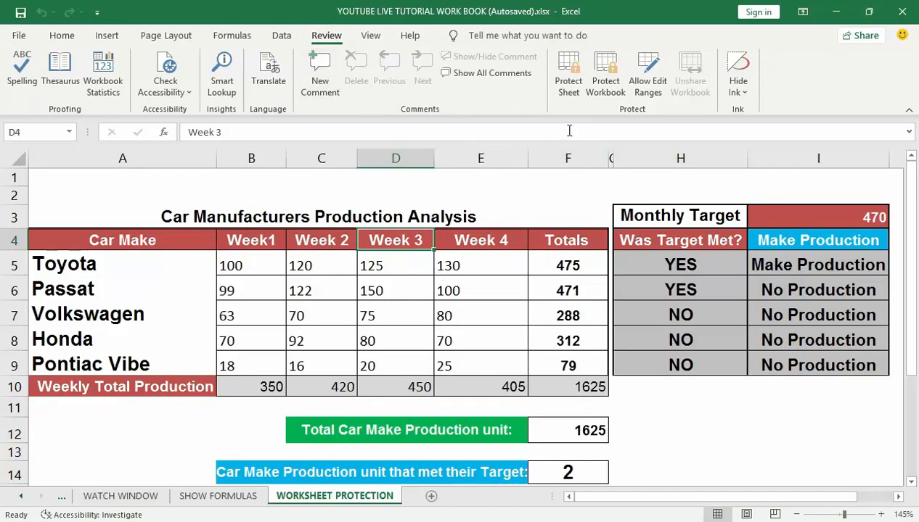
left_click(570, 69)
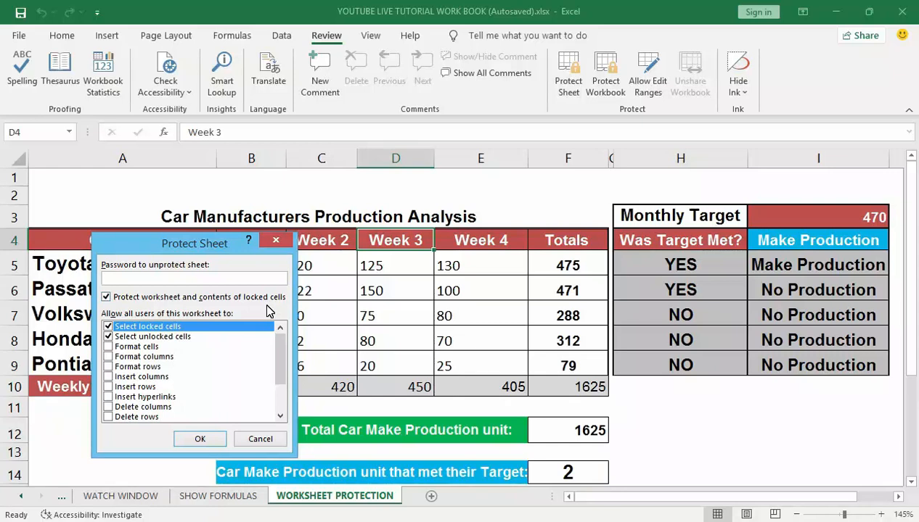
left_click(208, 279)
Step: Confirm the password to protect the sheet, then test by trying to edit D5's Week 3 value
left_click(200, 439)
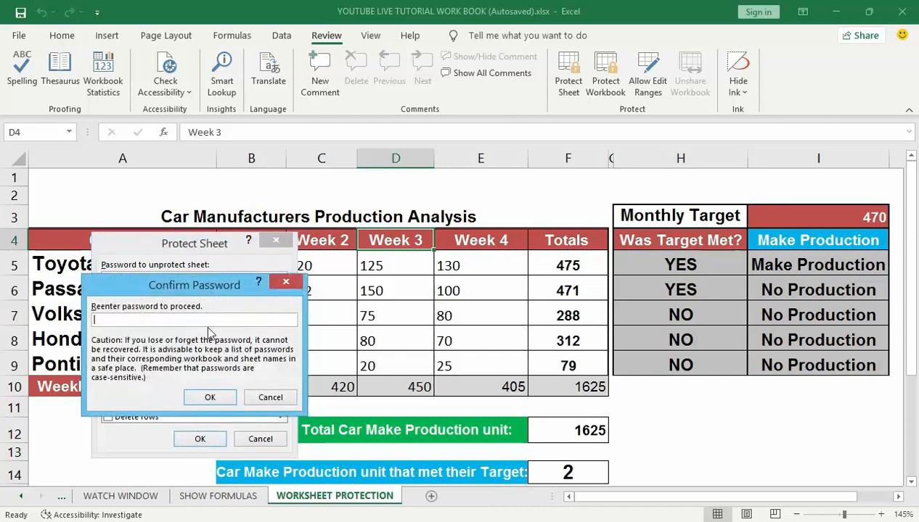
left_click(212, 320)
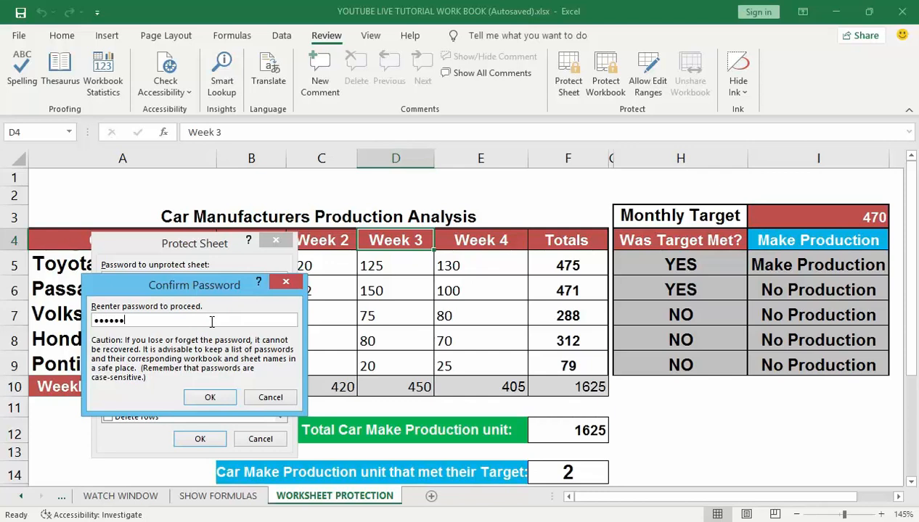
left_click(218, 396)
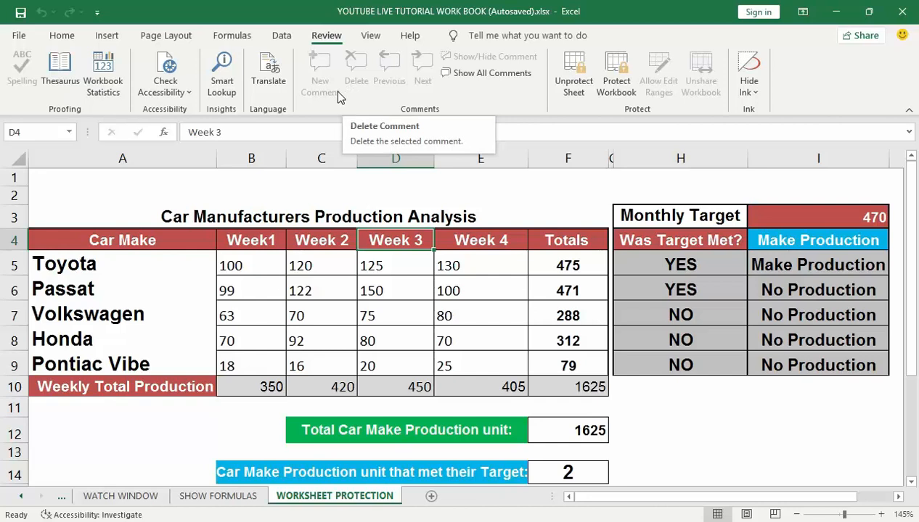
double_click(384, 267)
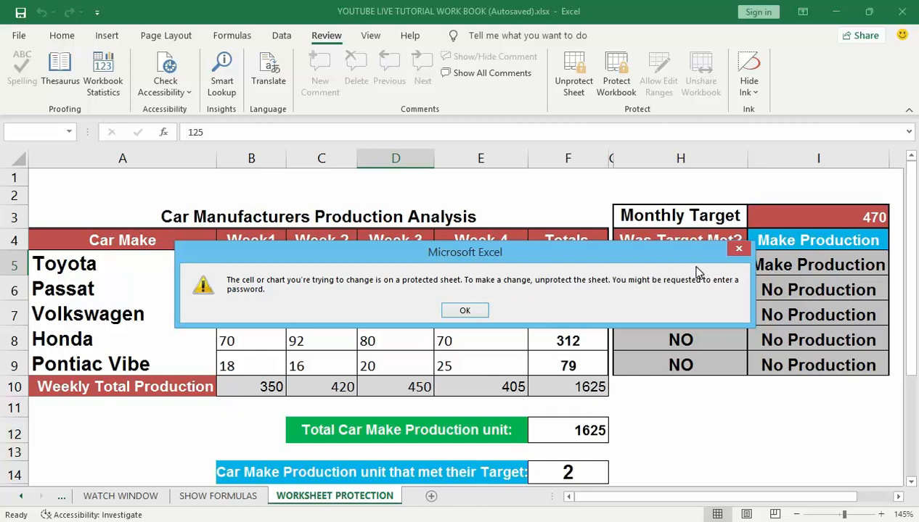
left_click(465, 311)
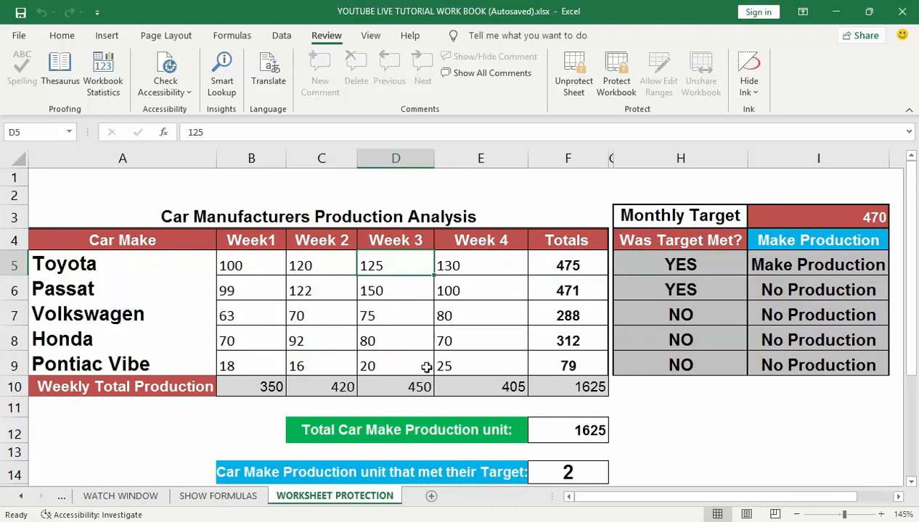
Step: Unprotect the sheet with its password, then open D5 (125) for editing to confirm access
left_click(323, 37)
left_click(281, 35)
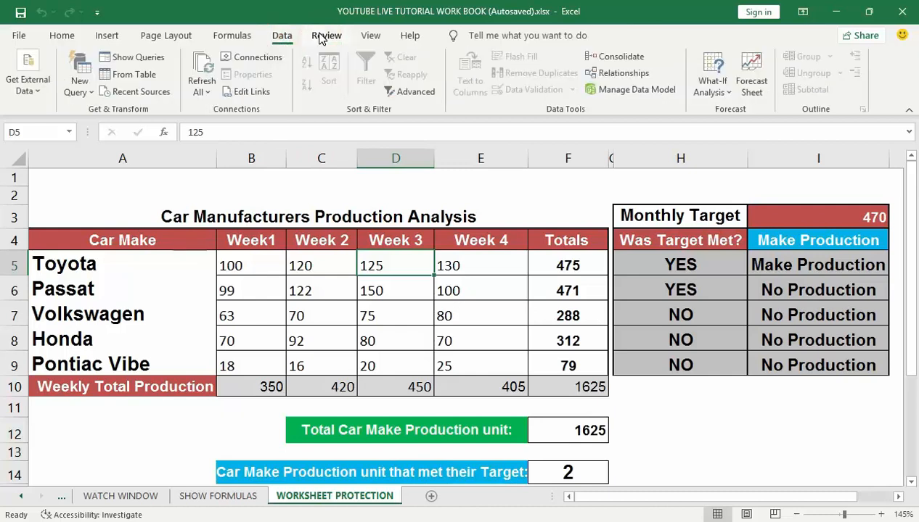
left_click(325, 37)
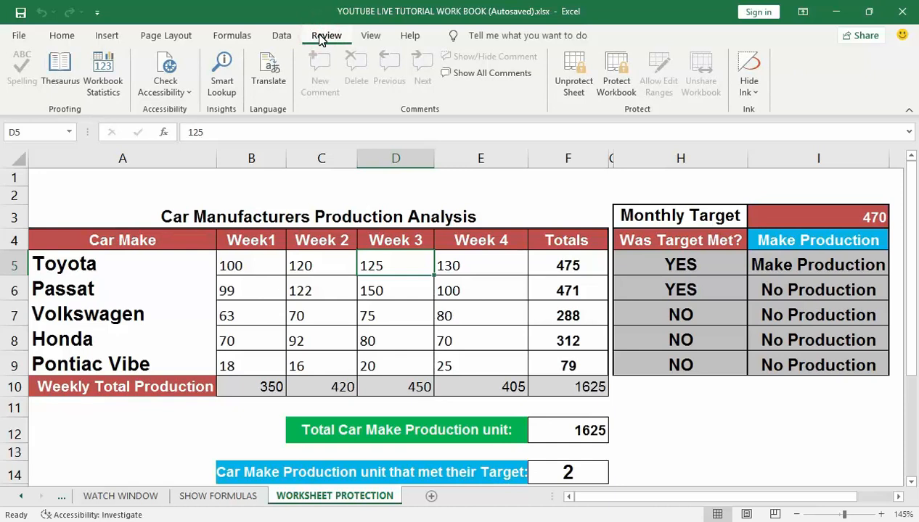
left_click(572, 80)
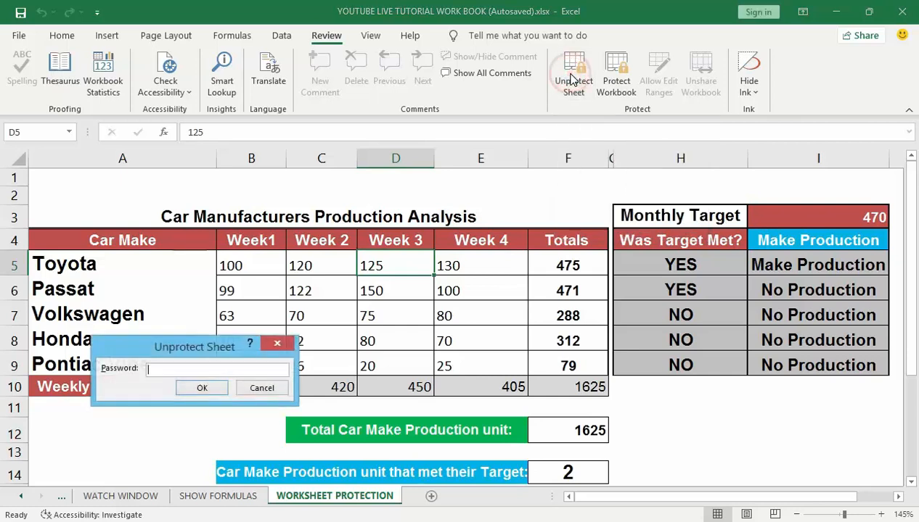
left_click(199, 367)
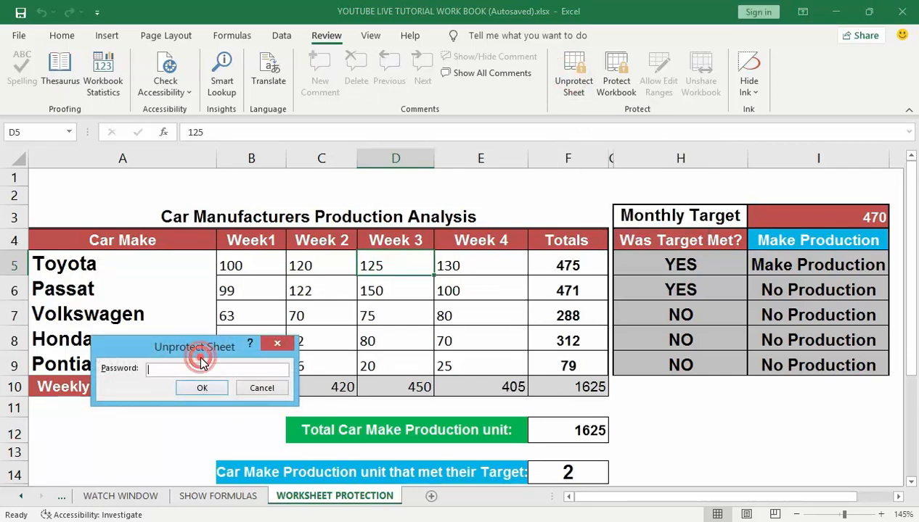
left_click(203, 371)
type("123456")
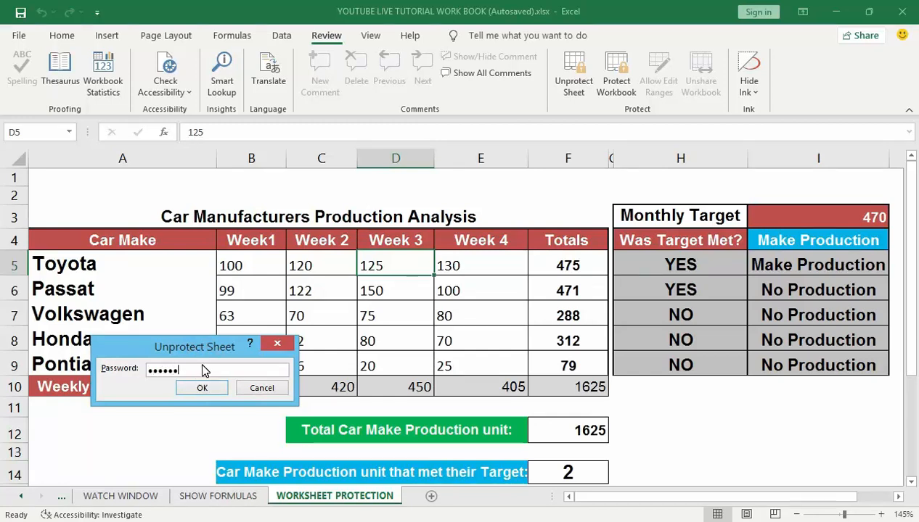
left_click(203, 390)
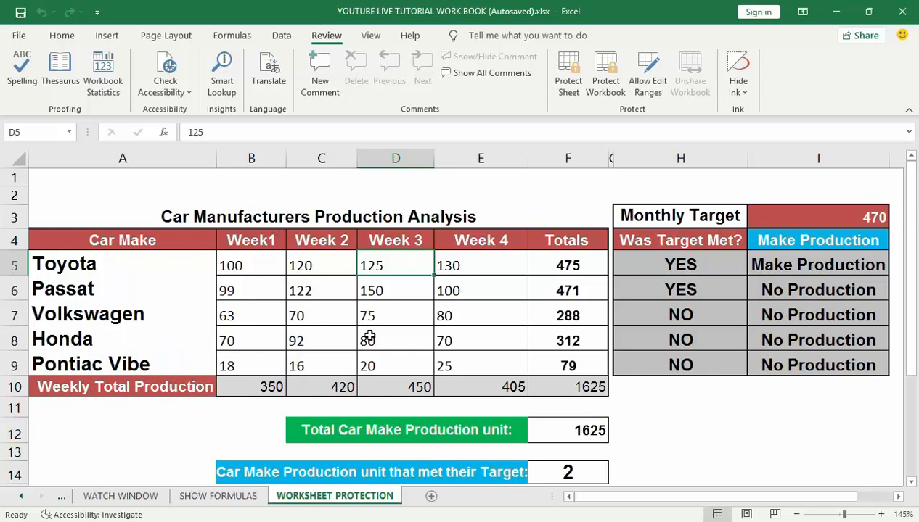
double_click(382, 265)
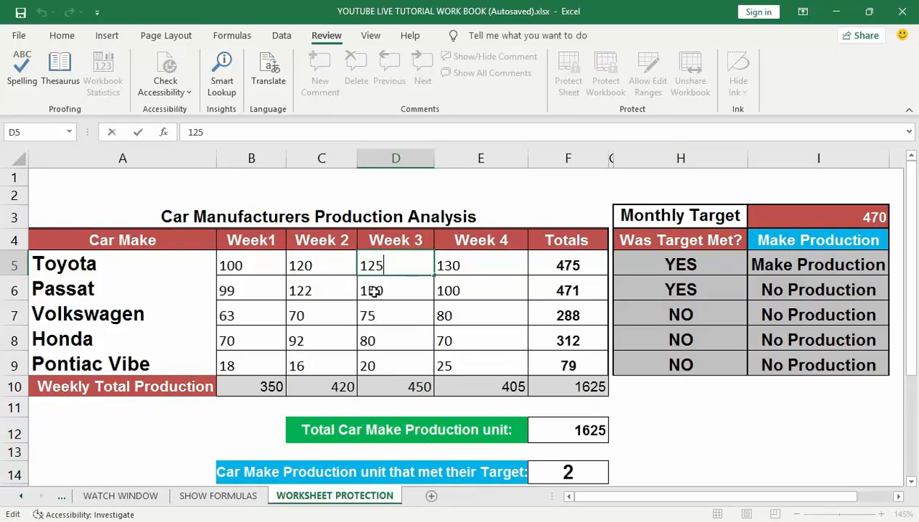
left_click(374, 291)
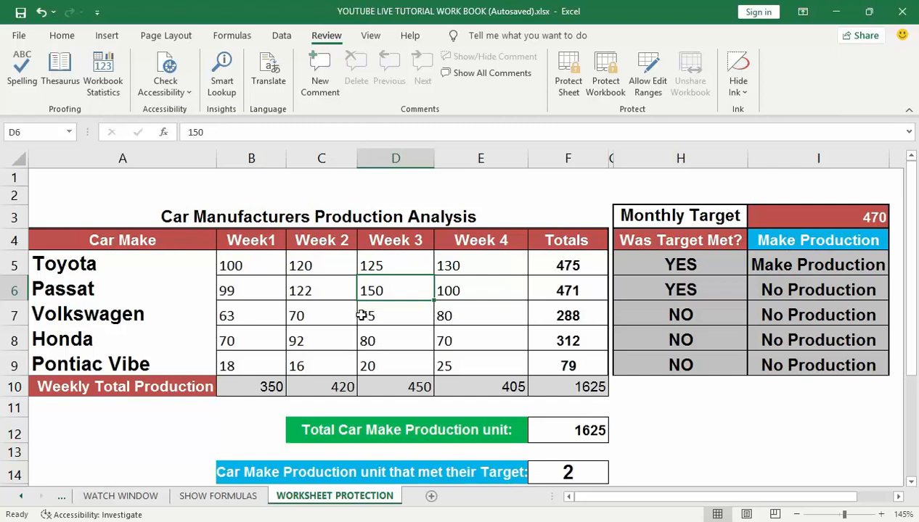
left_click(274, 253)
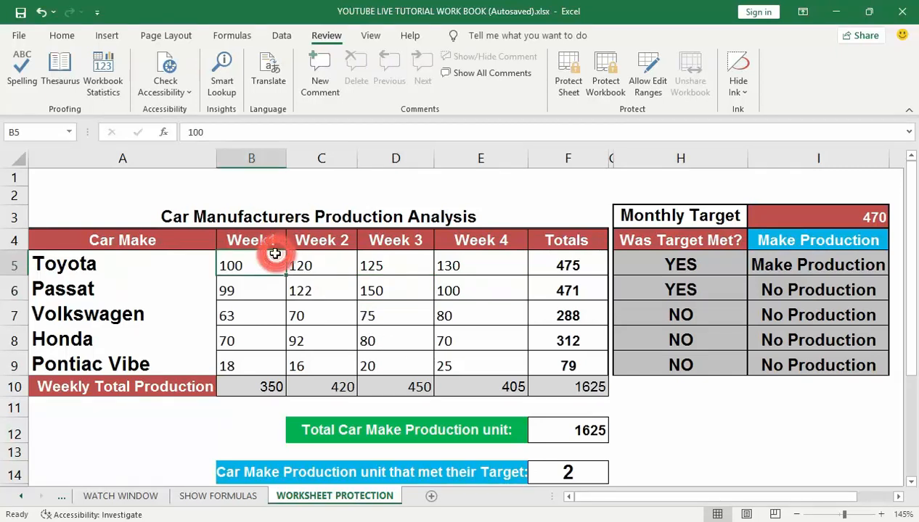
Step: Select every cell on the worksheet and open the Format Cells dialog from the Home tab
key("ctrl+a")
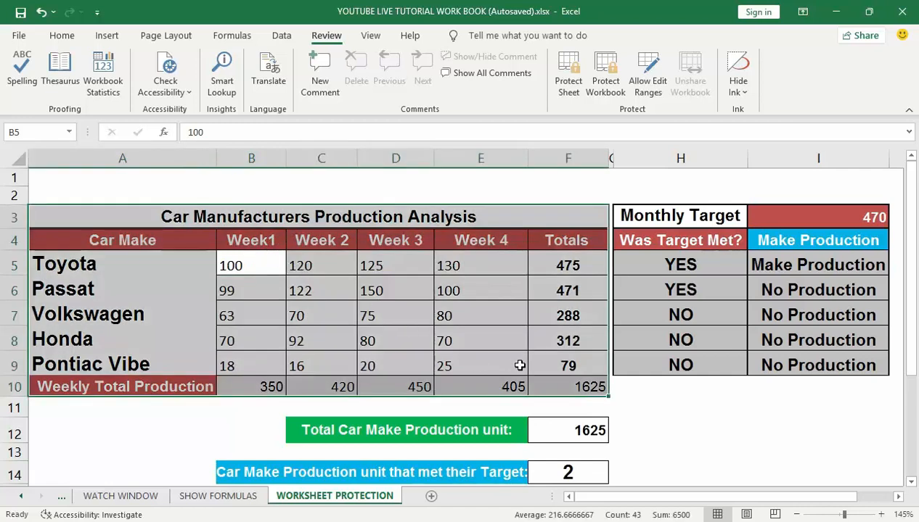
left_click(671, 427)
key("ctrl+a")
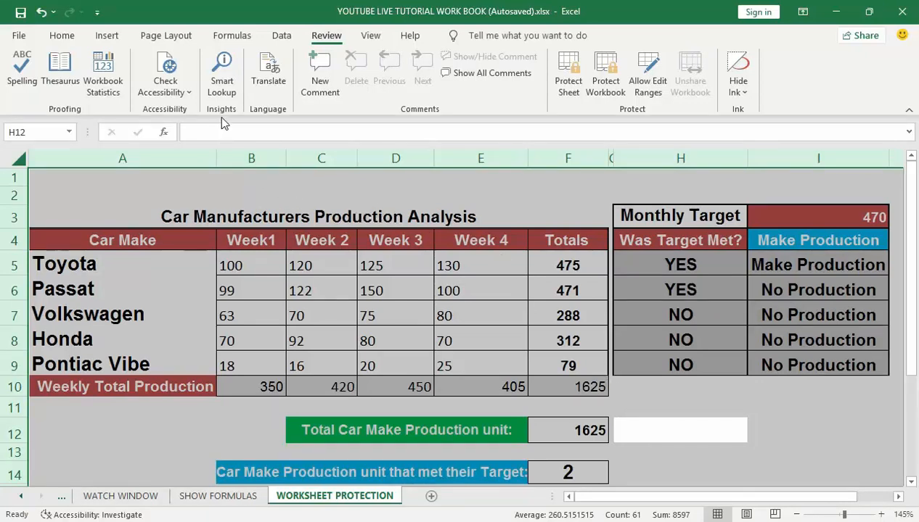
left_click(64, 38)
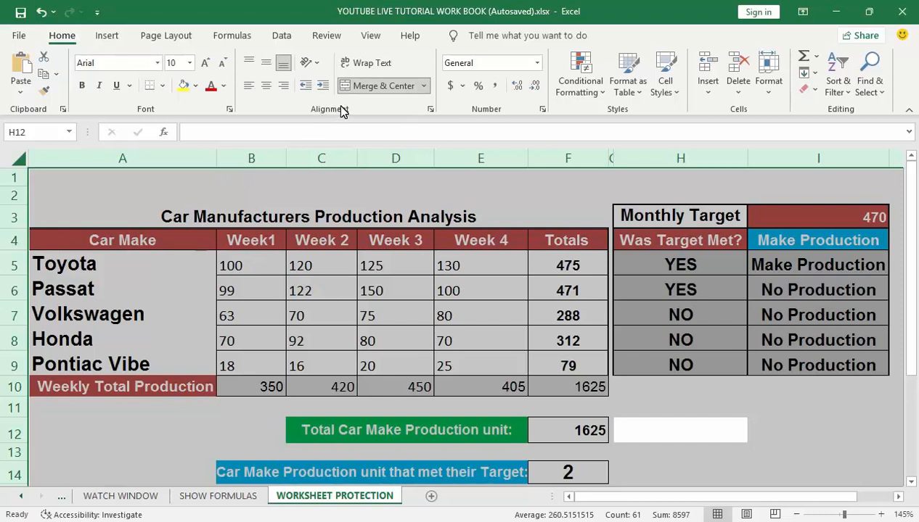
left_click(431, 109)
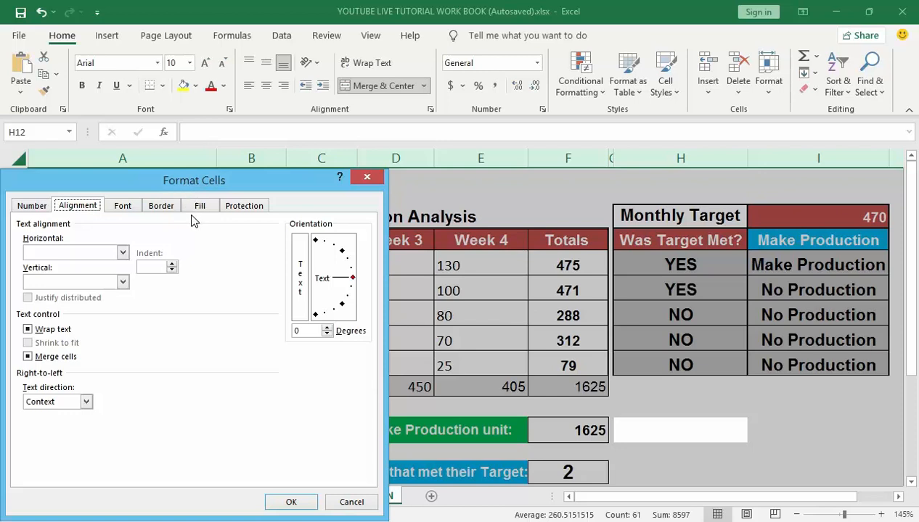
Step: Clear the Locked option for all cells on the Format Cells Protection tab
left_click(240, 209)
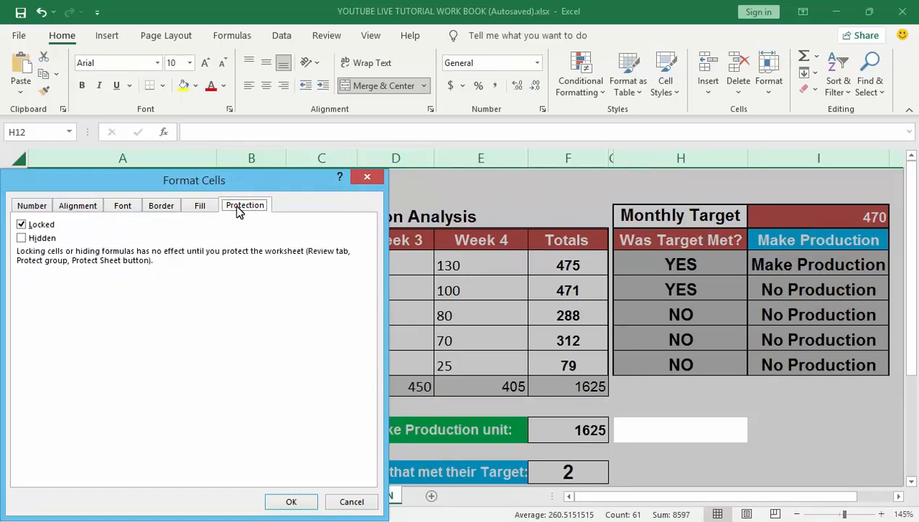
left_click(21, 226)
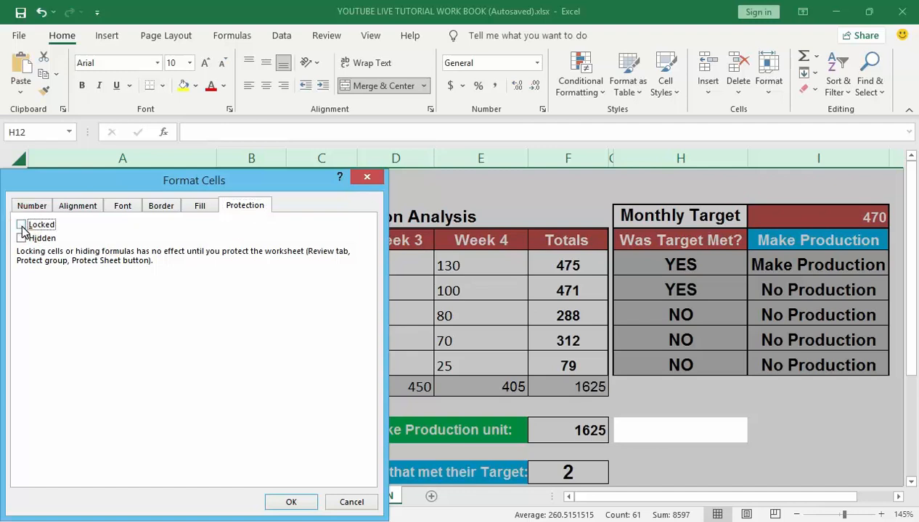
left_click(282, 504)
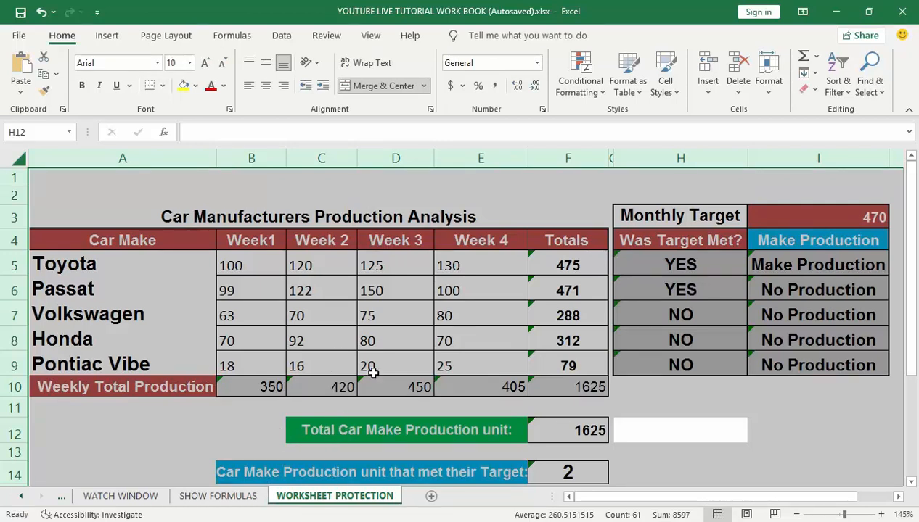
Step: Deselect the sheet and select the weekly production figures B5:E9
left_click(622, 401)
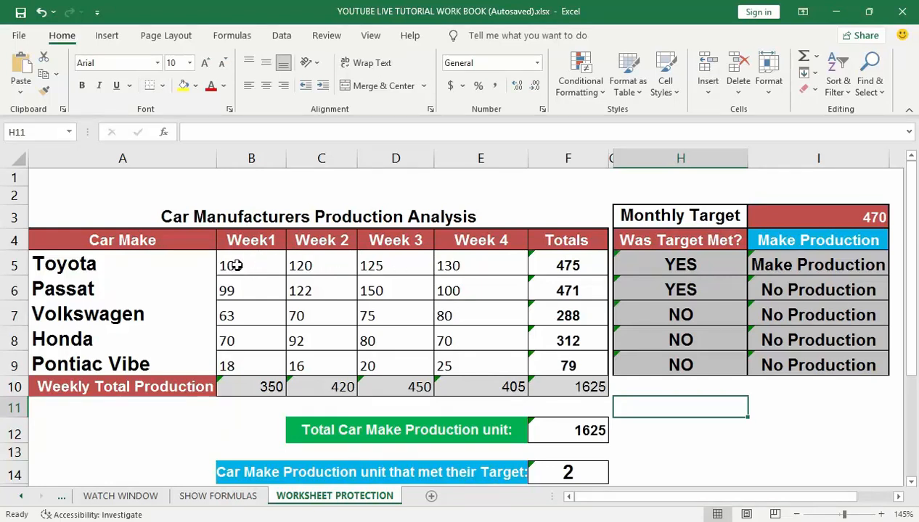
left_click(238, 266)
left_click_drag(279, 278, 466, 353)
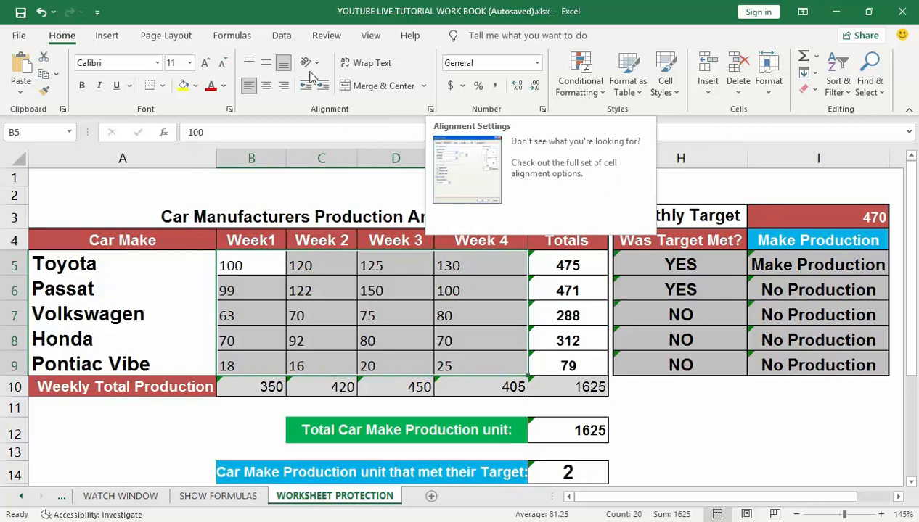
Step: Turn on Locked for B5:E9 on the Format Cells Protection tab
left_click(430, 111)
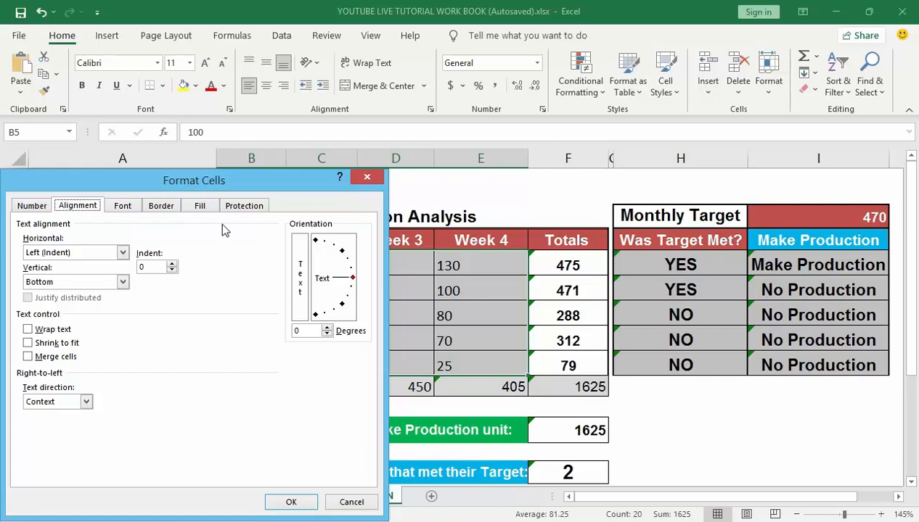
left_click(244, 205)
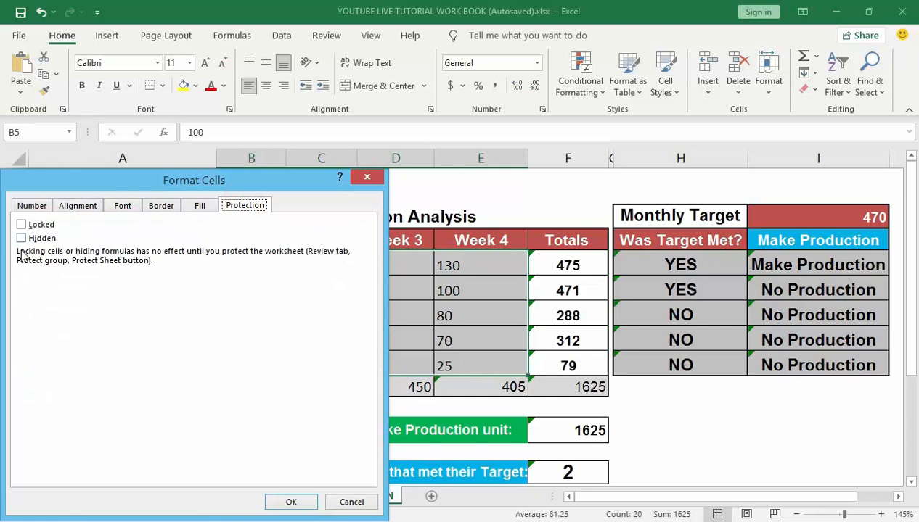
left_click(25, 228)
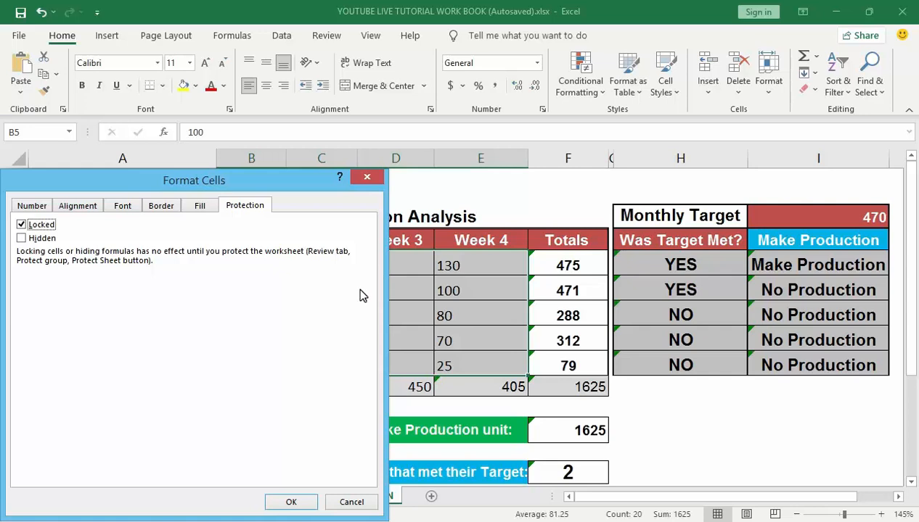
left_click(291, 502)
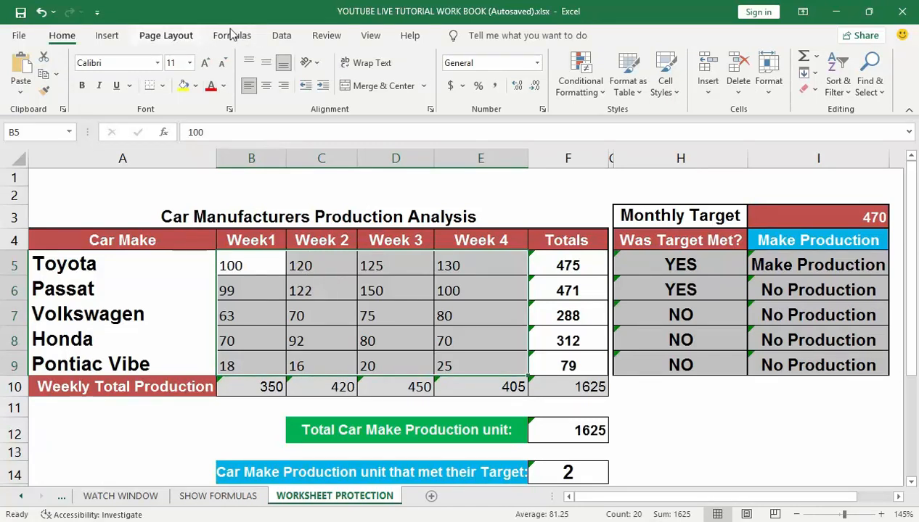
Step: Open Protect Sheet from the Review tab and enter a protection password
left_click(328, 36)
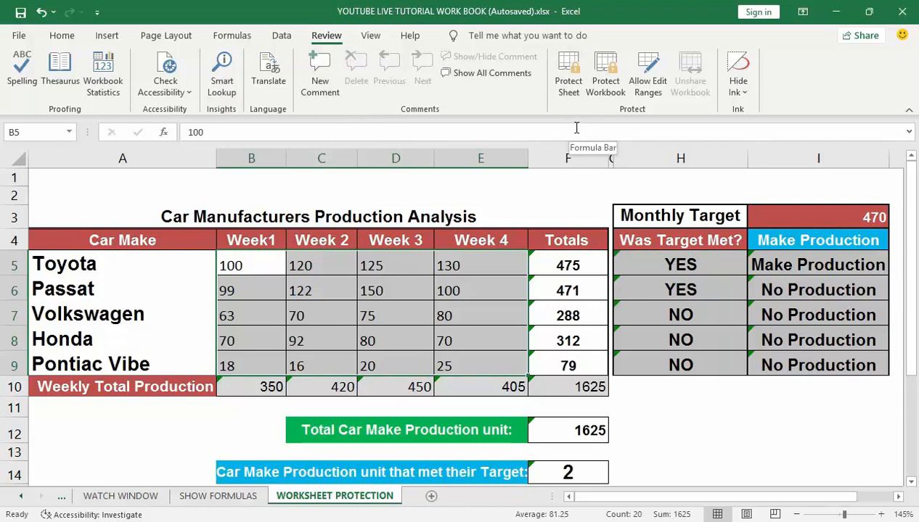
left_click(571, 75)
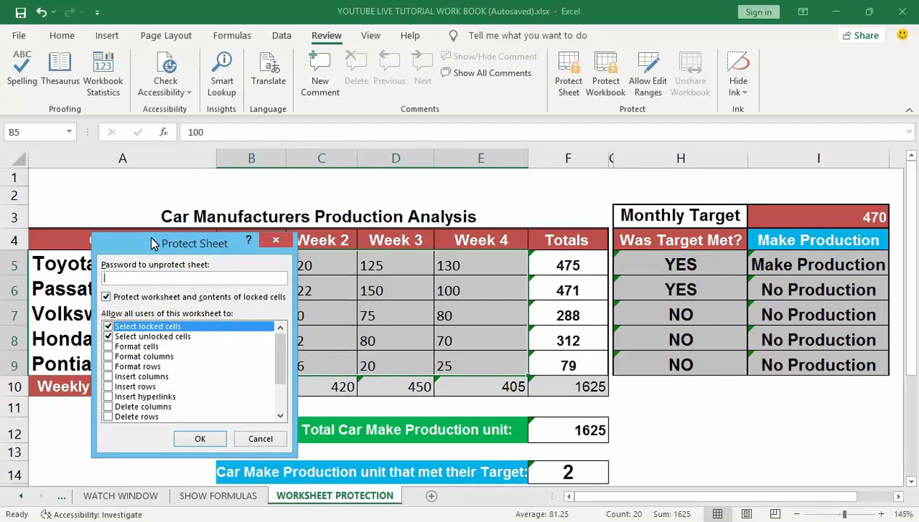
left_click_drag(148, 245, 154, 233)
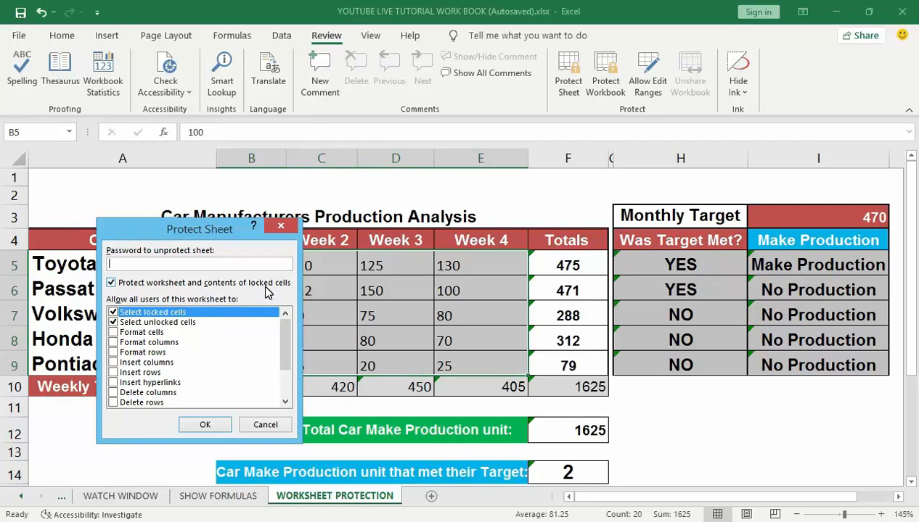
left_click(241, 266)
mouse_move(288, 355)
left_mouse_down()
mouse_move(288, 365)
mouse_move(286, 355)
left_mouse_up()
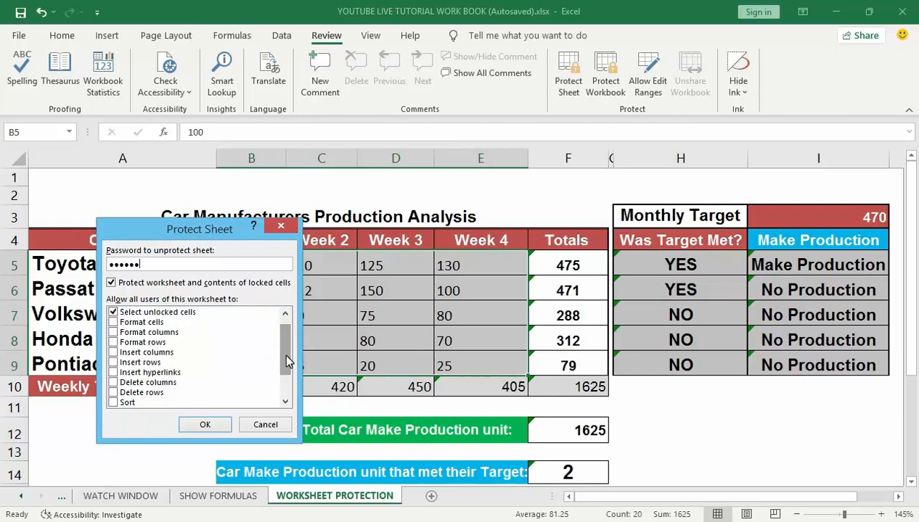
Step: Confirm the password to protect the sheet, then try editing Toyota's Week 3 figure in D5
left_click(206, 426)
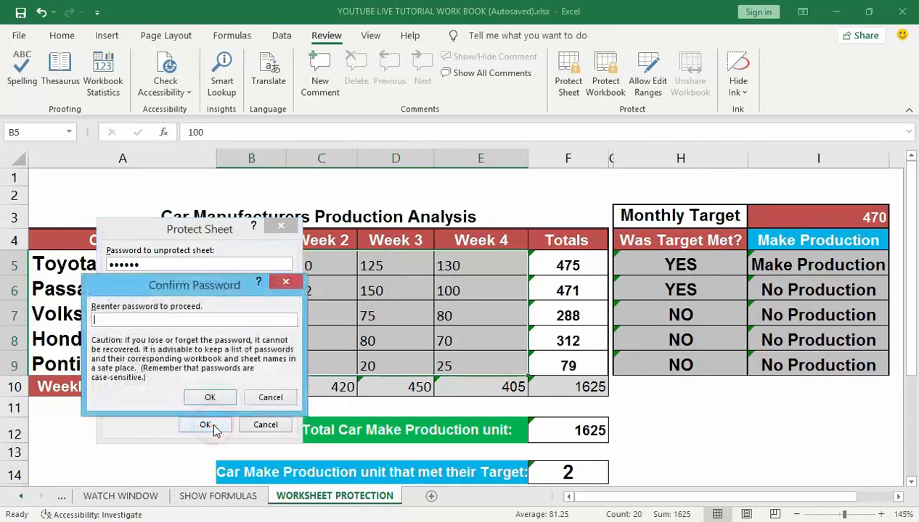
left_click(203, 323)
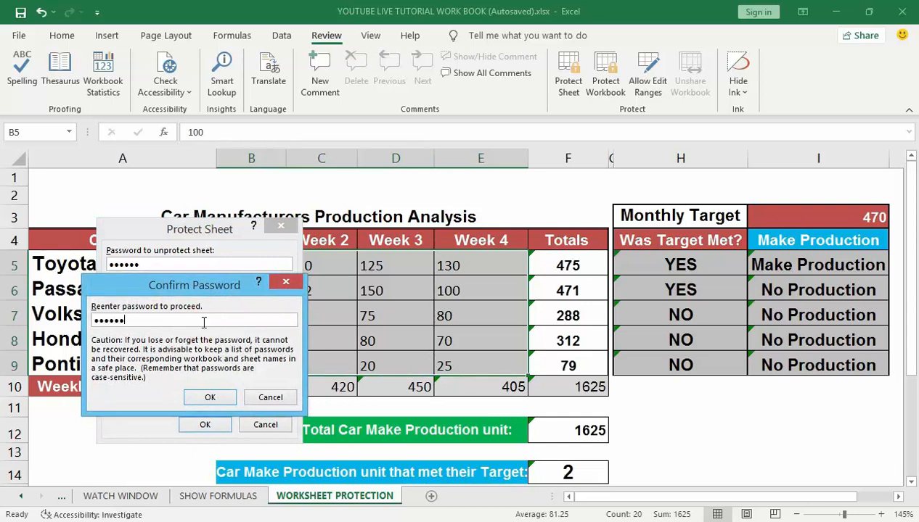
left_click(205, 401)
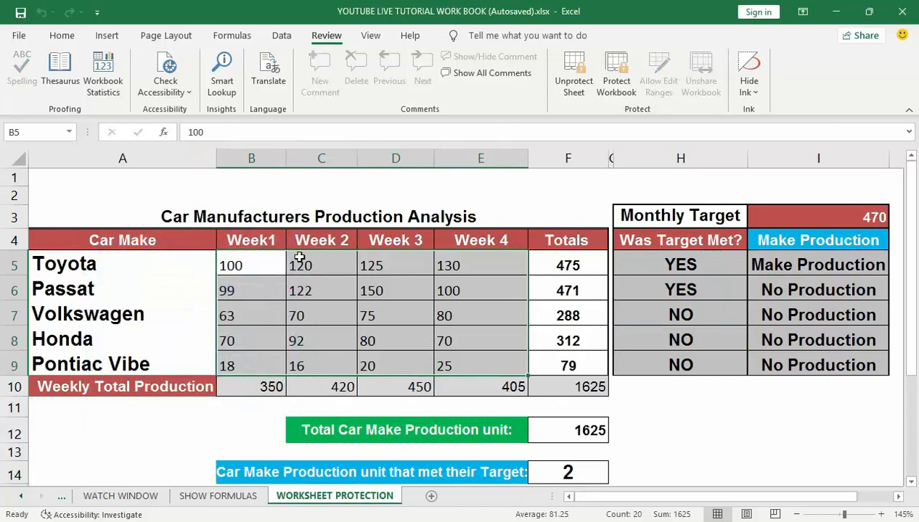
double_click(378, 268)
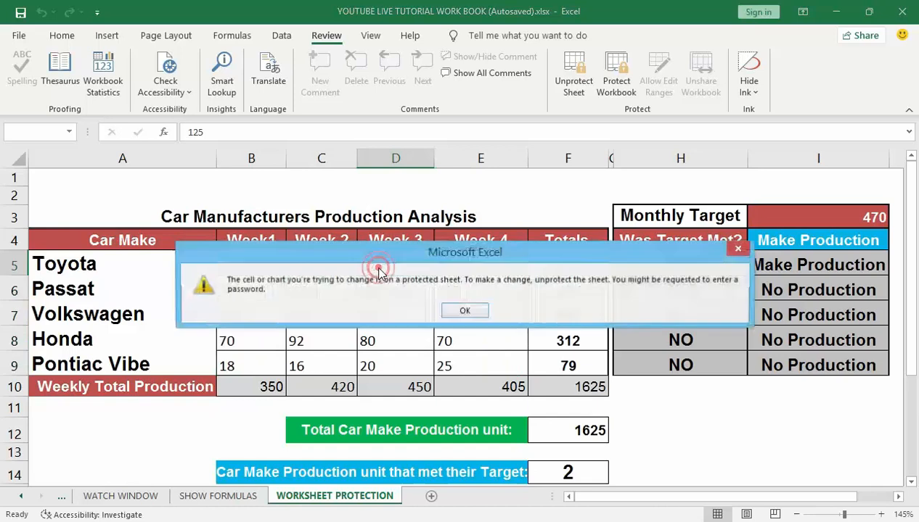
left_click(448, 310)
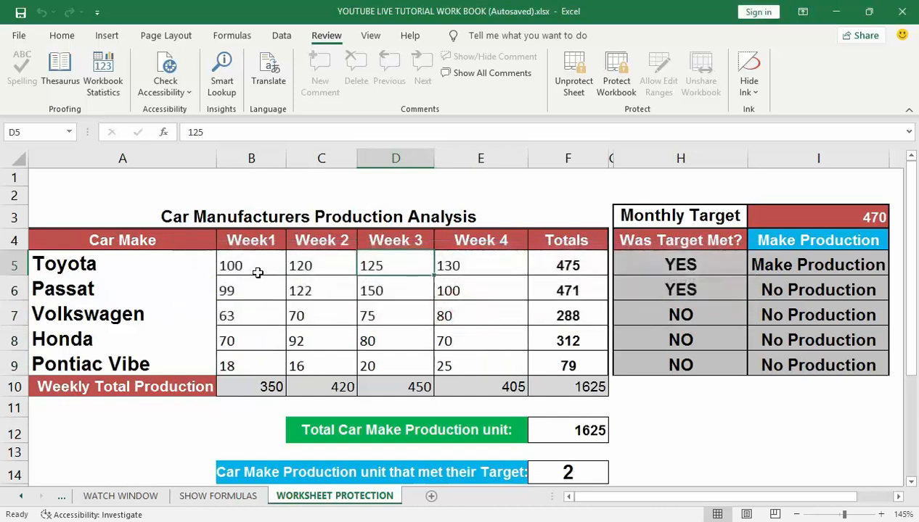
left_click(307, 267)
double_click(311, 276)
double_click(309, 268)
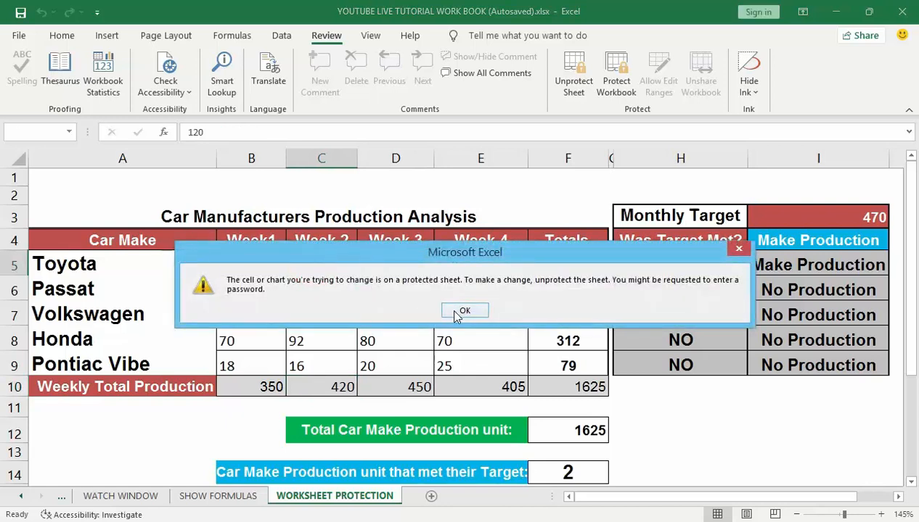
left_click(458, 312)
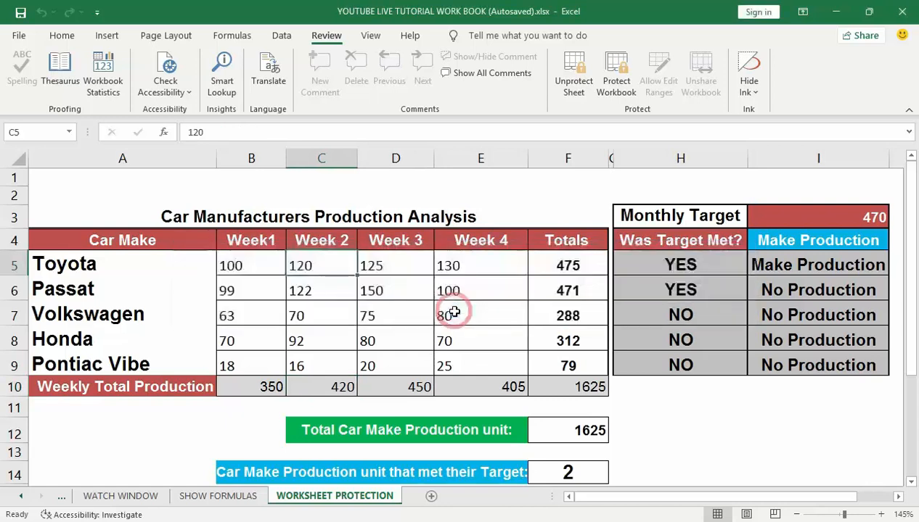
double_click(327, 290)
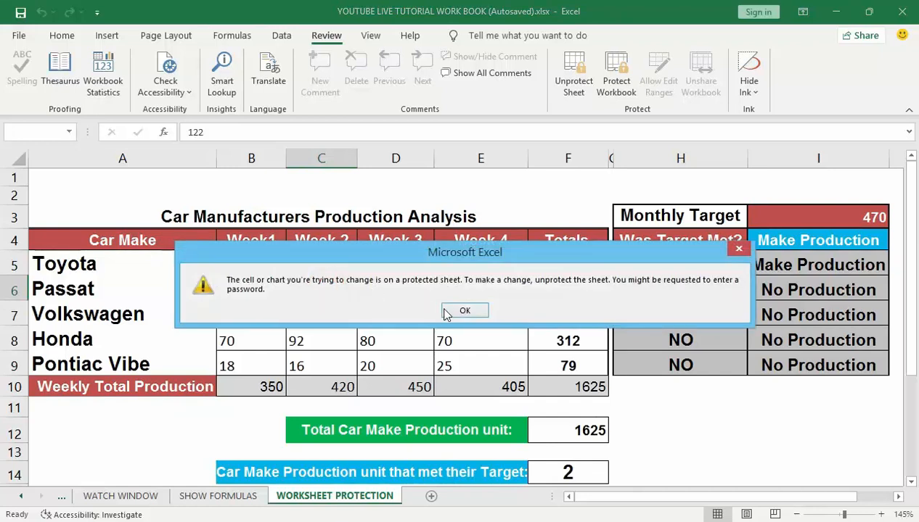
left_click(450, 308)
double_click(305, 343)
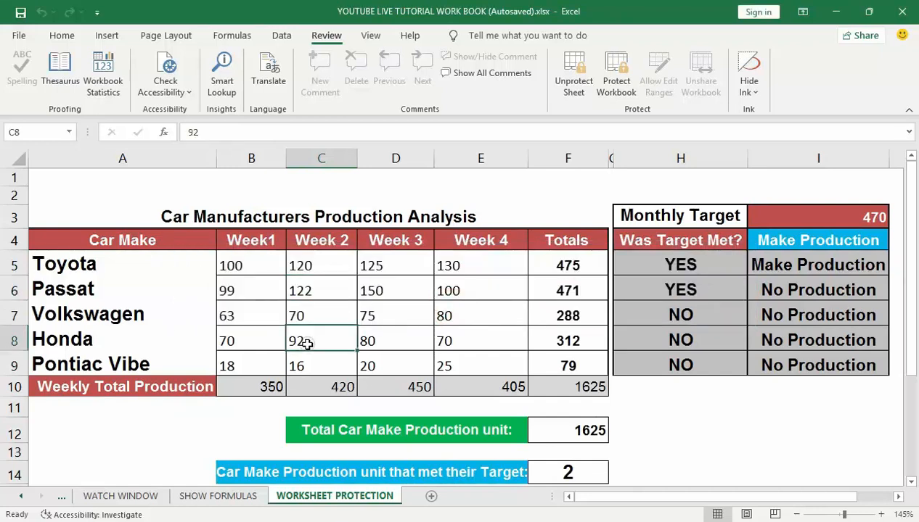
left_click(455, 316)
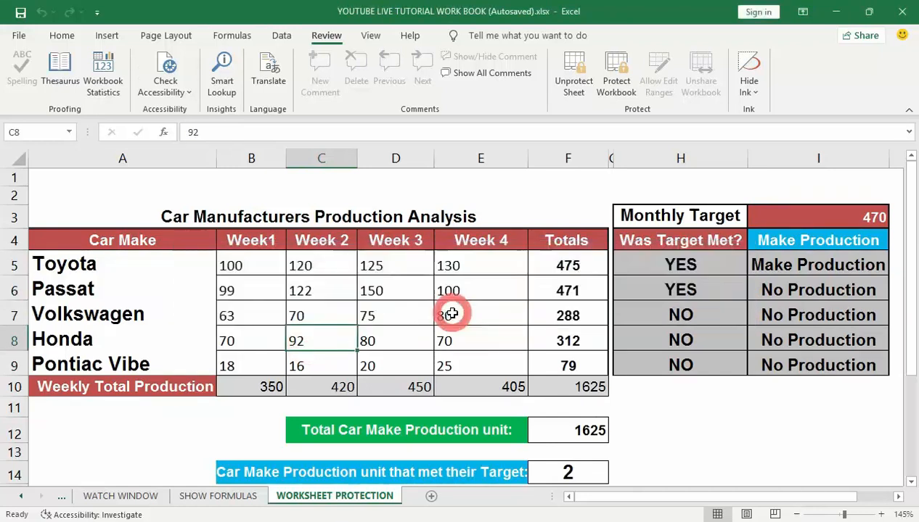
double_click(561, 267)
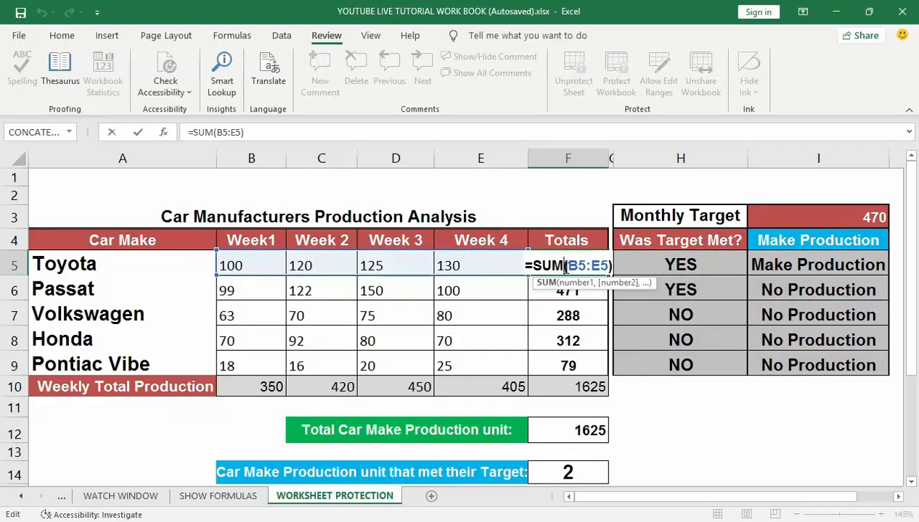
key("Escape")
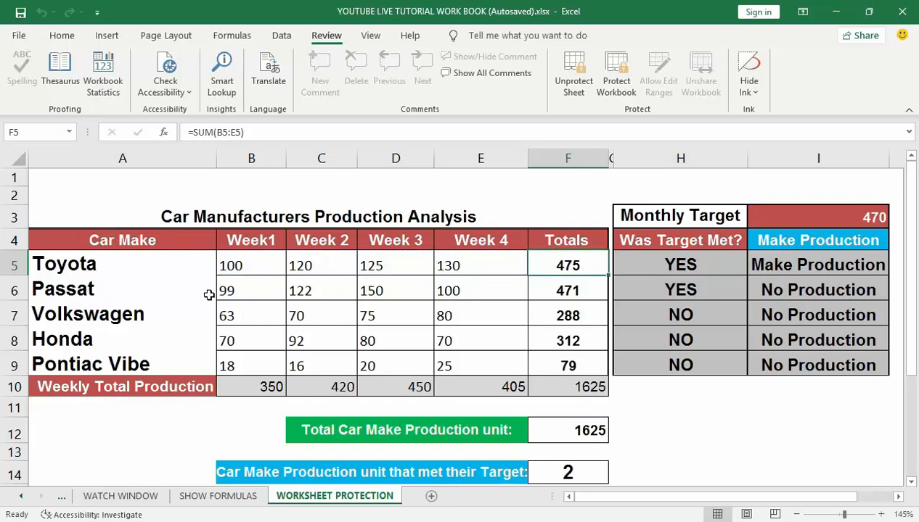
double_click(303, 316)
left_click(456, 311)
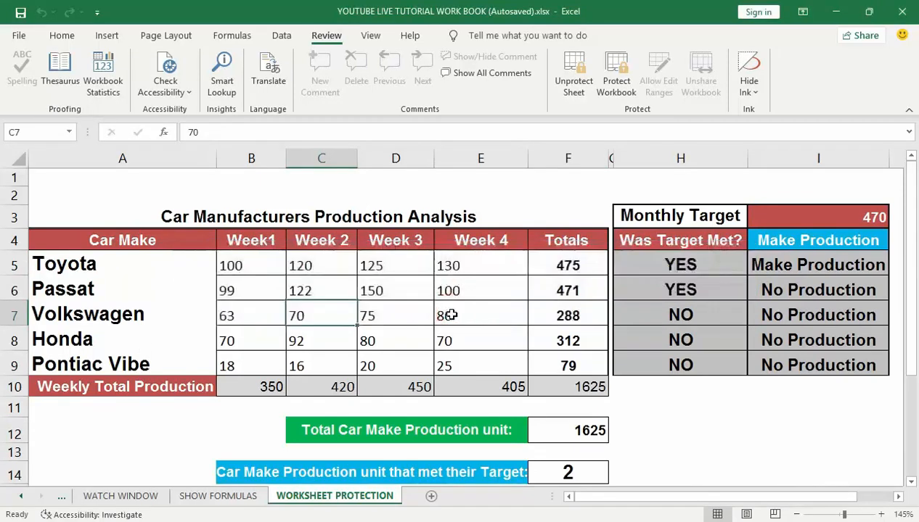